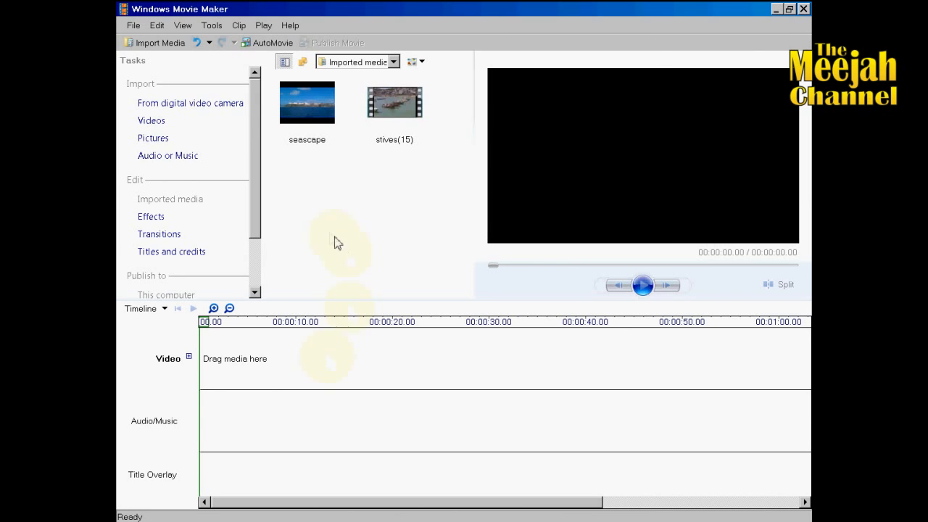
# Add the stives(15) clip to the start of the video track and enlarge the timeline scale to five-second intervals
pyautogui.moveTo(392, 101); pyautogui.dragTo(266, 356)
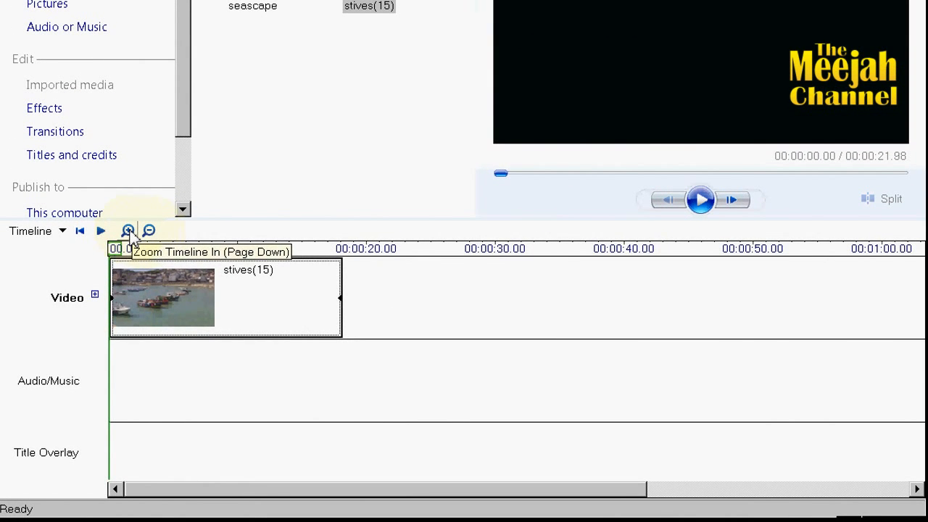
pyautogui.click(129, 232)
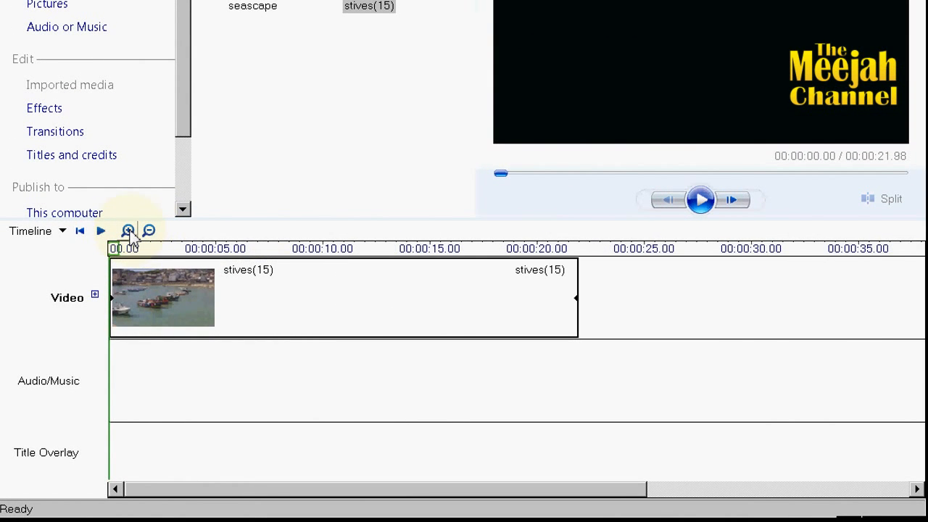
pyautogui.click(129, 231)
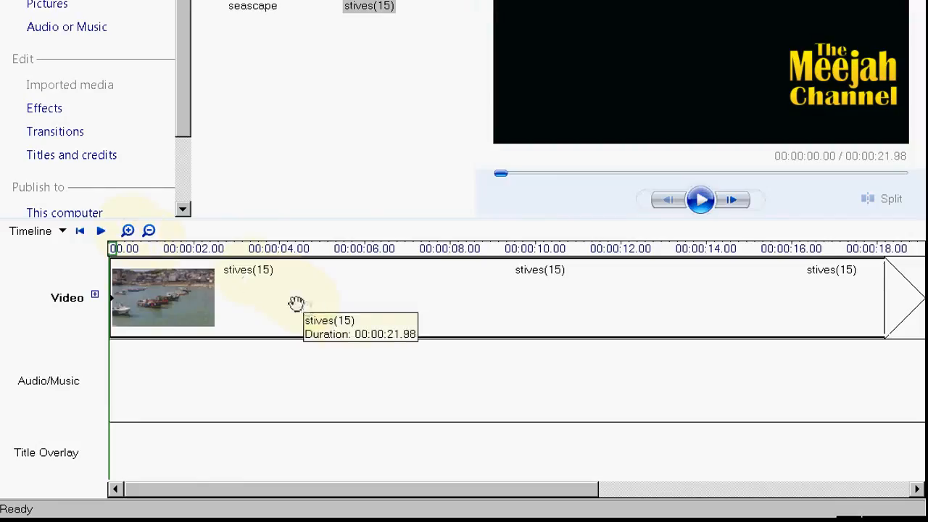
pyautogui.click(149, 231)
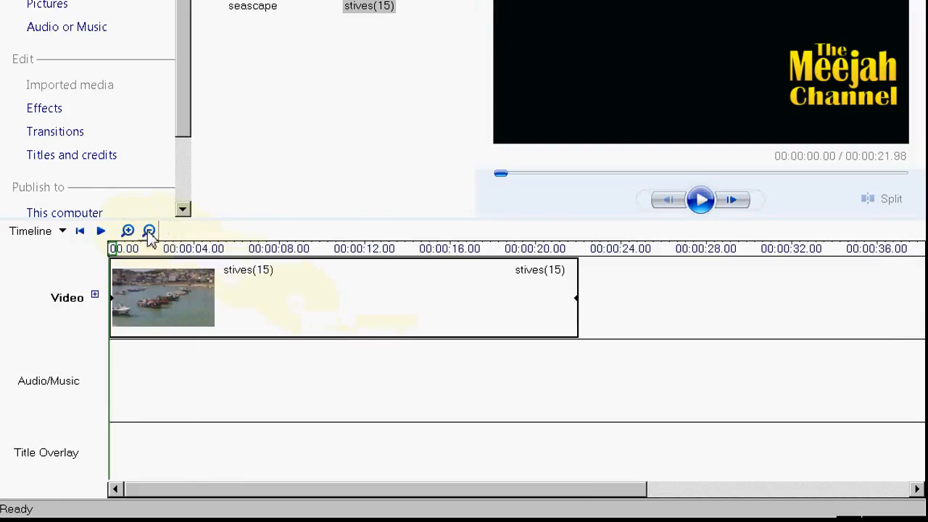
pyautogui.click(149, 231)
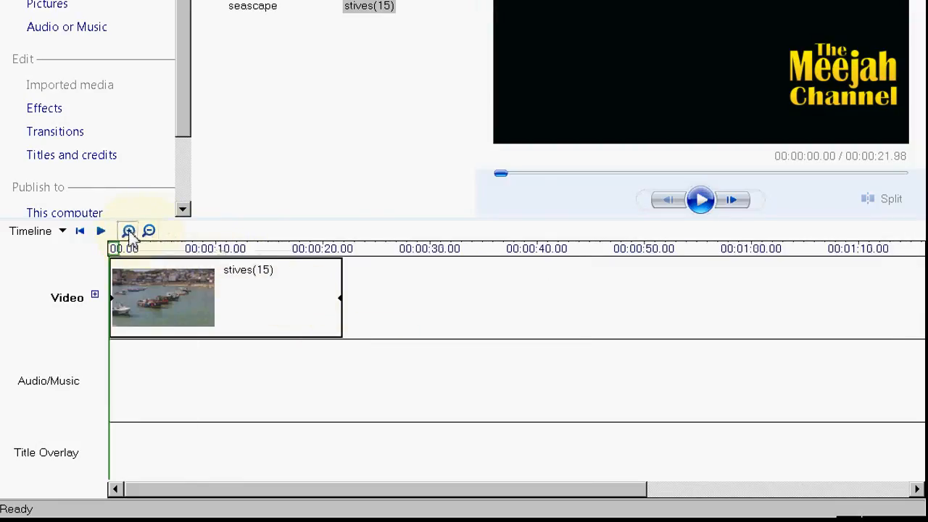
pyautogui.click(128, 230)
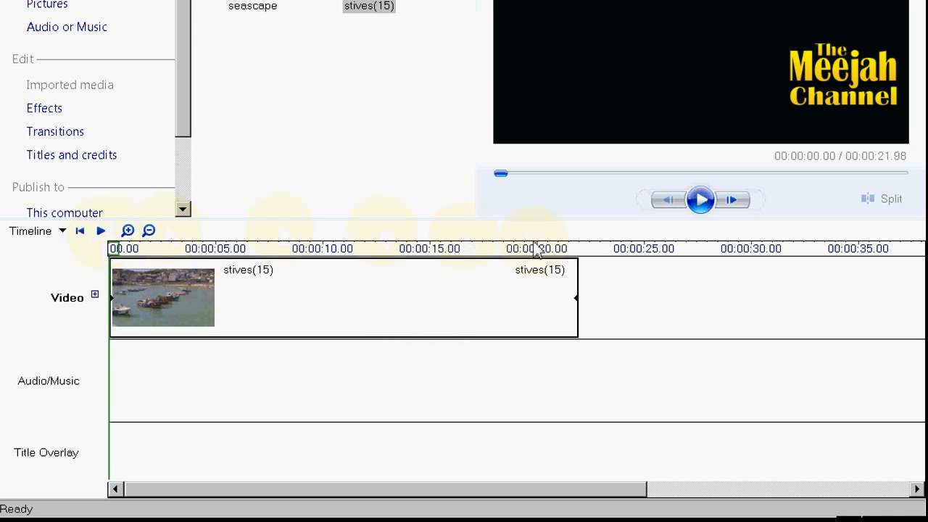
# Play the clip to about 8.5 seconds and step forward and backward through it frame by frame
pyautogui.click(700, 207)
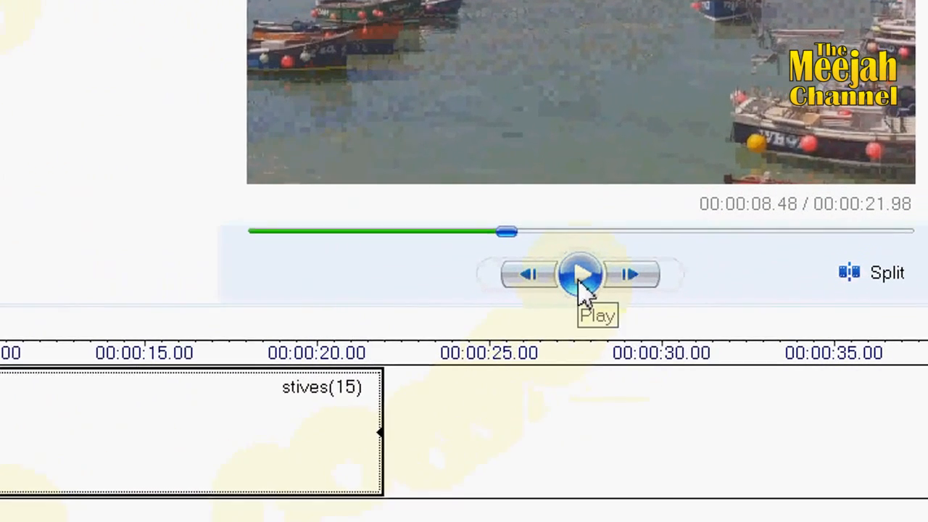
pyautogui.click(617, 287)
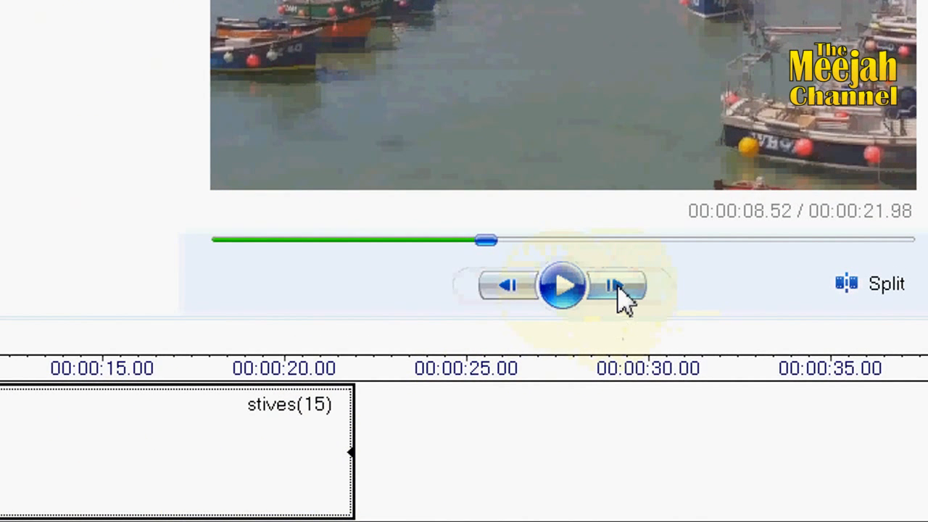
pyautogui.click(617, 287)
pyautogui.click(617, 287)
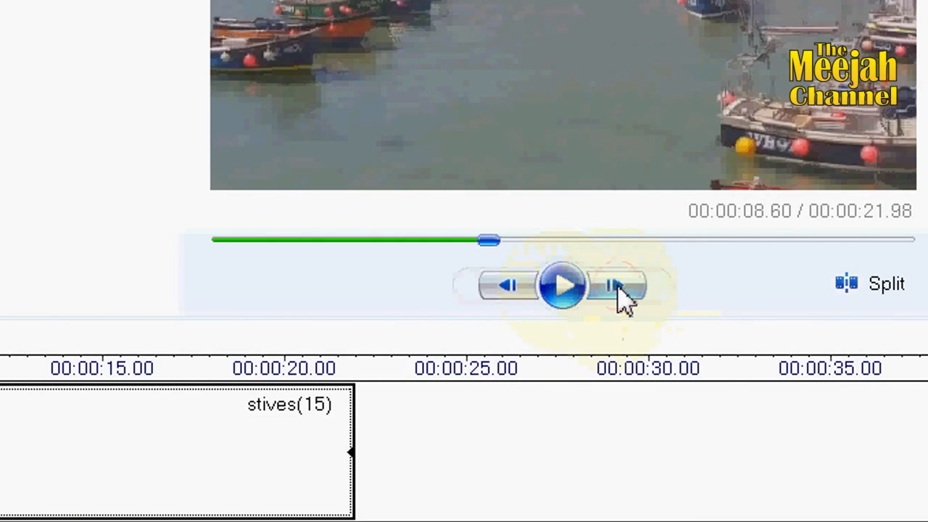
pyautogui.click(617, 286)
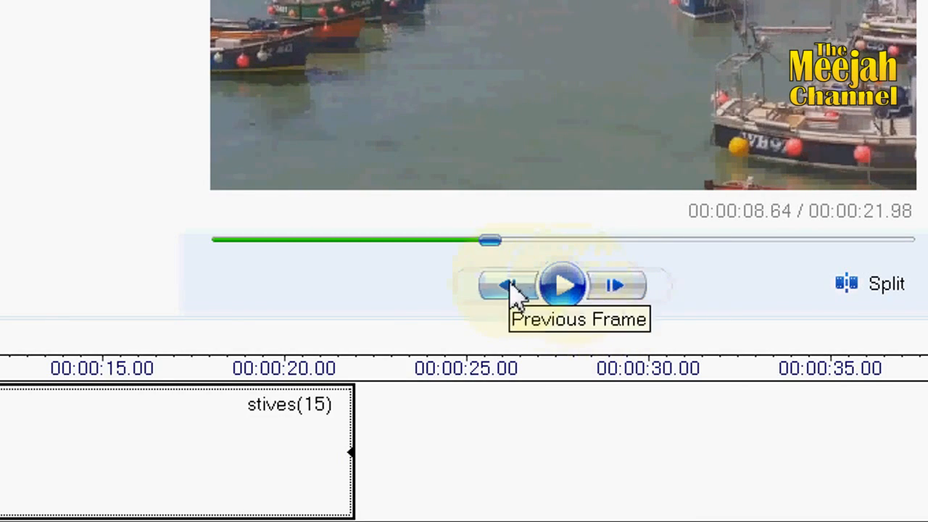
pyautogui.click(525, 290)
pyautogui.click(526, 290)
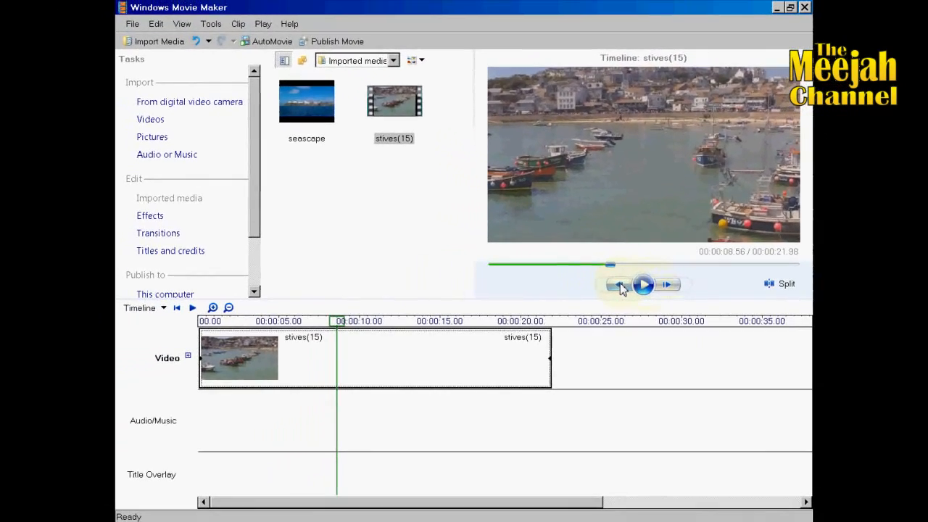
pyautogui.click(620, 284)
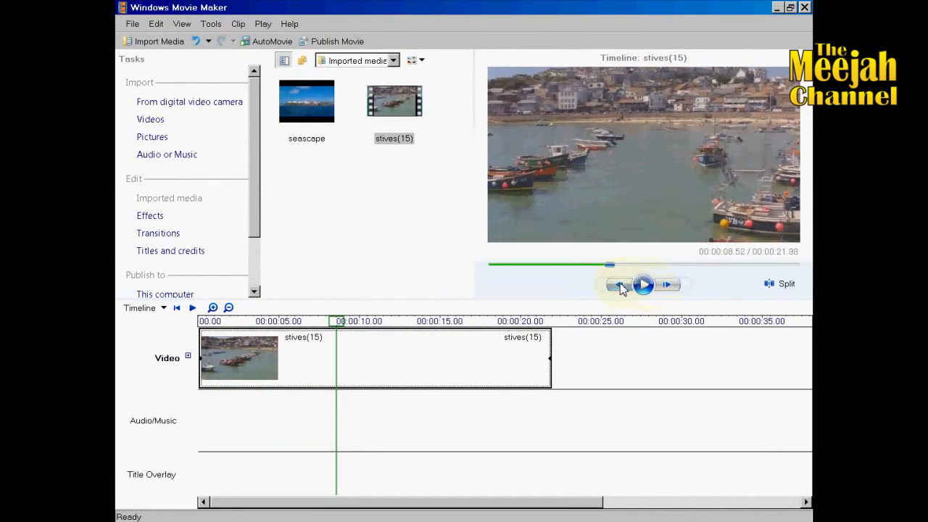
pyautogui.click(620, 284)
pyautogui.click(620, 285)
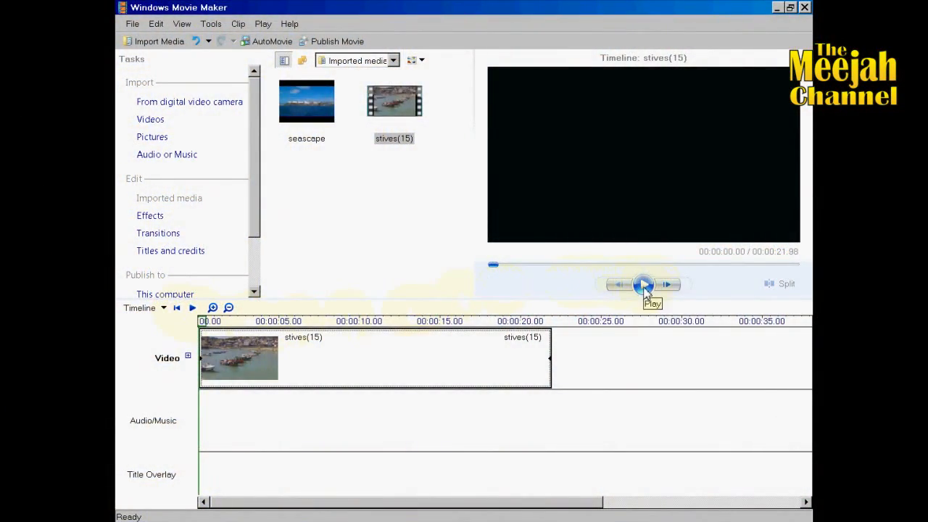
# Play the stives(15) clip from the beginning, pause at 7.00 seconds and split it there
pyautogui.click(643, 284)
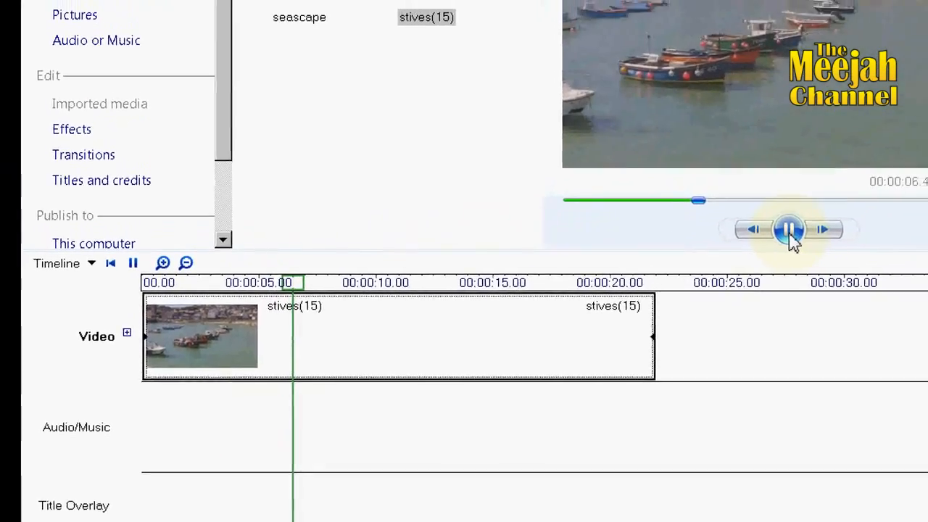
pyautogui.click(860, 161)
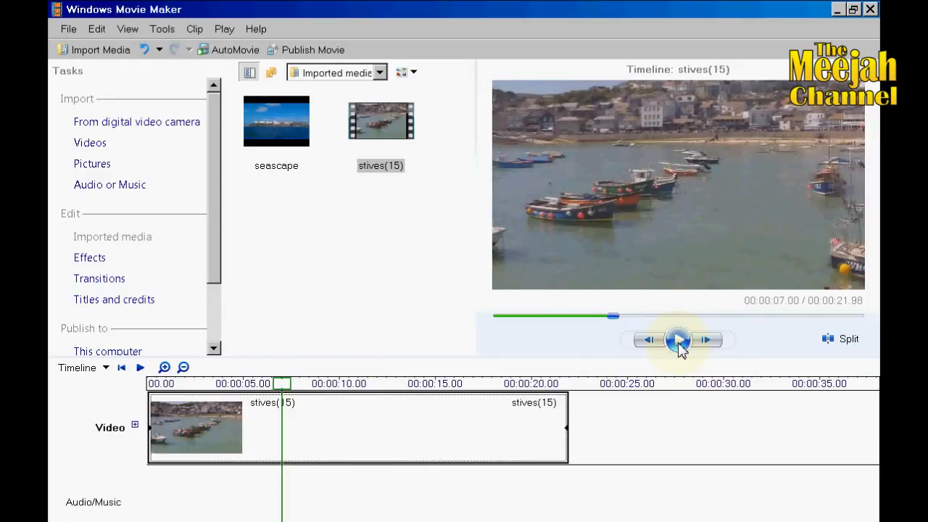
pyautogui.click(657, 342)
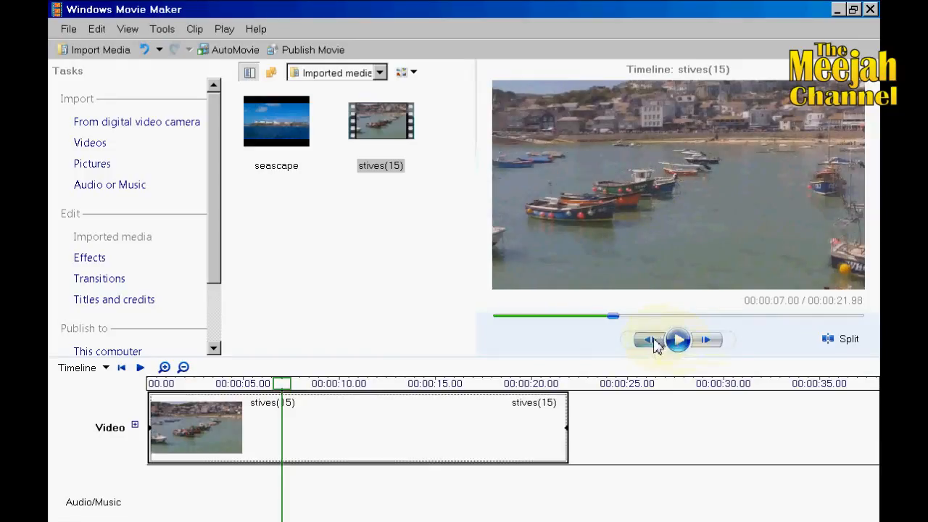
pyautogui.click(705, 342)
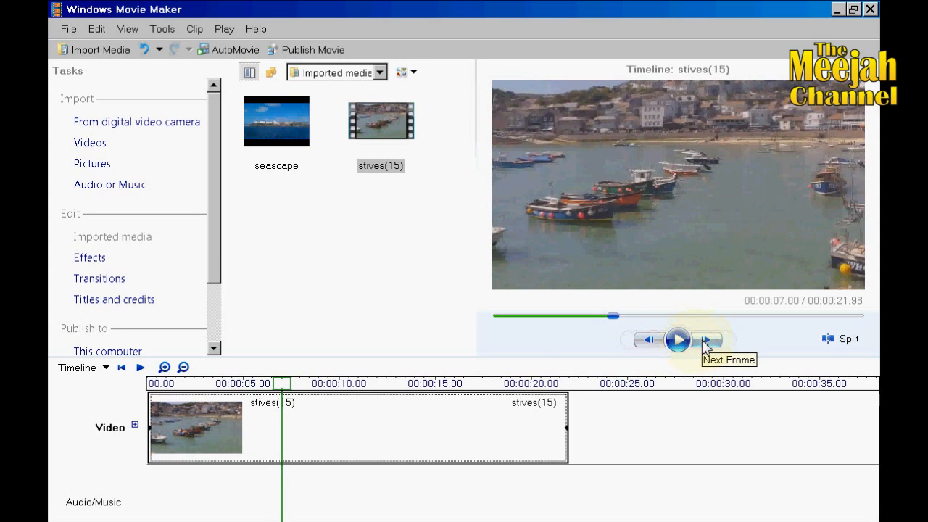
pyautogui.click(841, 338)
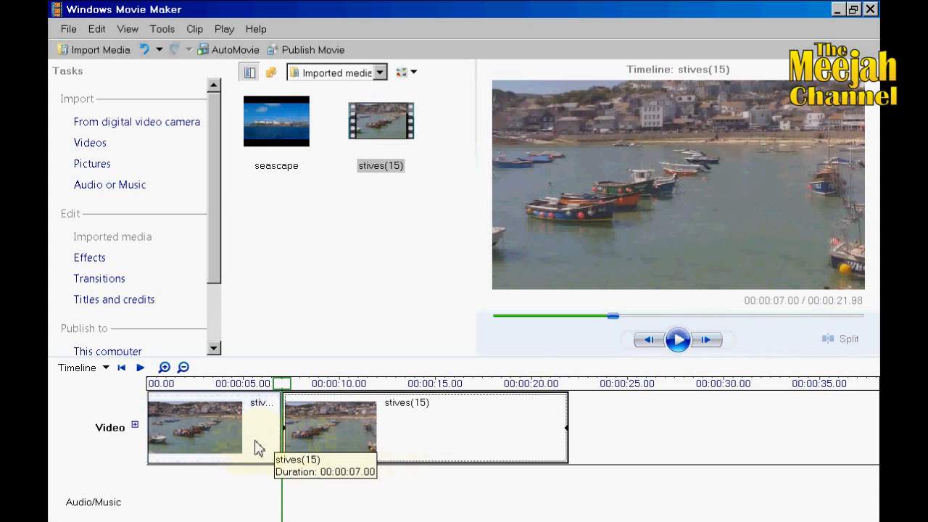
# Play across the first cut and split the second stives(15) section at 11.00 seconds
pyautogui.click(251, 383)
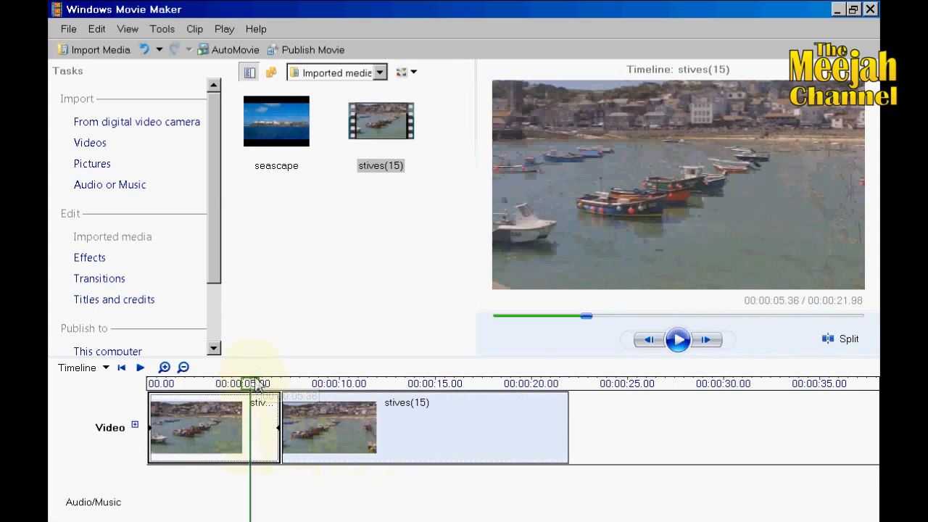
pyautogui.click(679, 341)
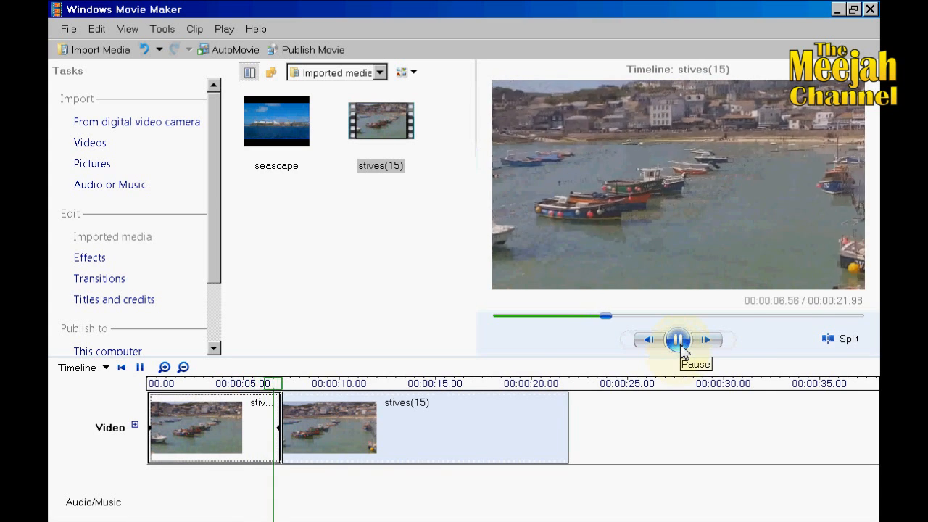
pyautogui.click(679, 341)
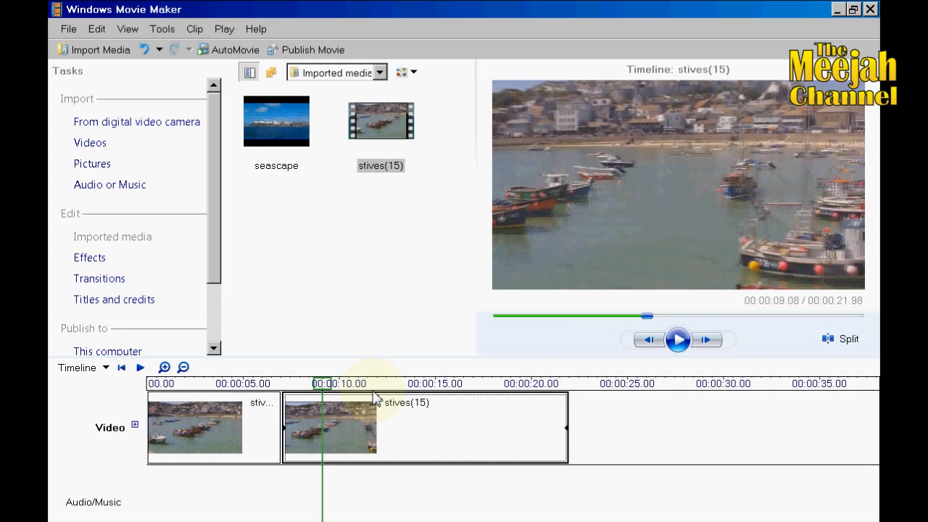
pyautogui.click(678, 341)
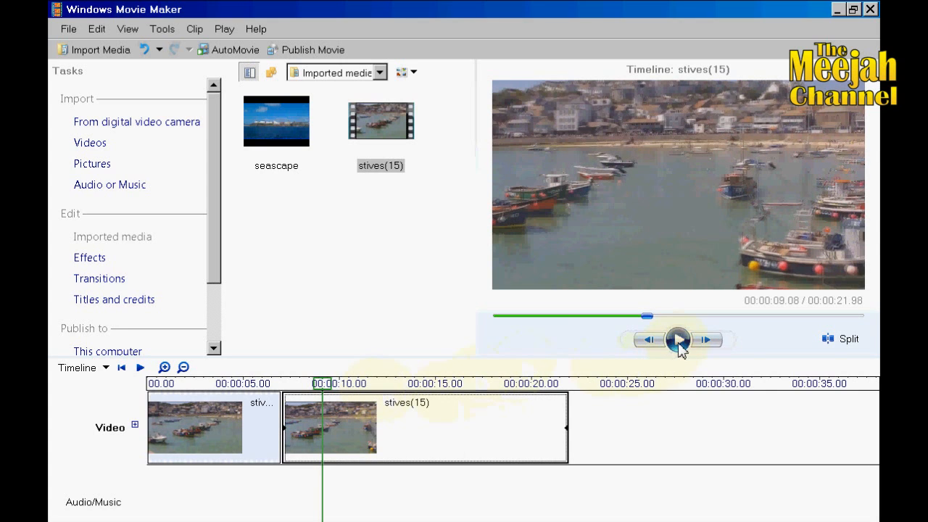
pyautogui.click(679, 345)
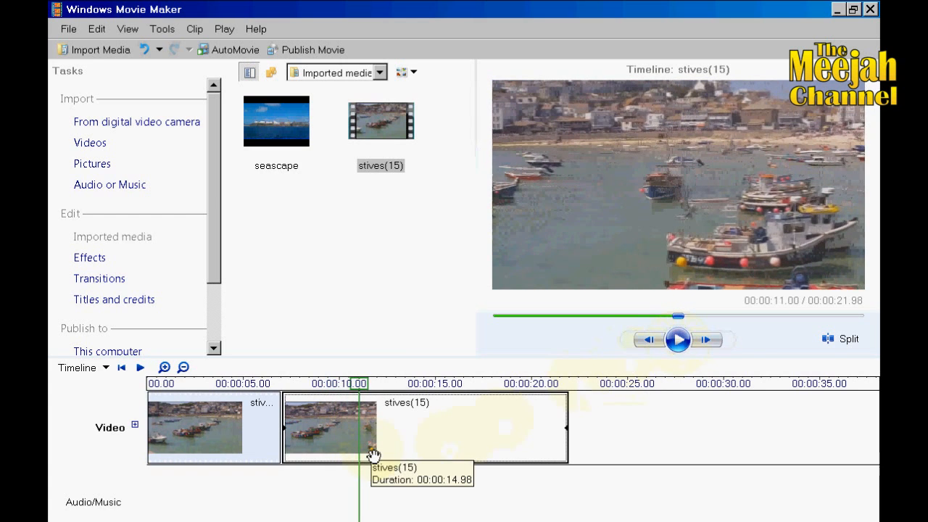
pyautogui.click(831, 345)
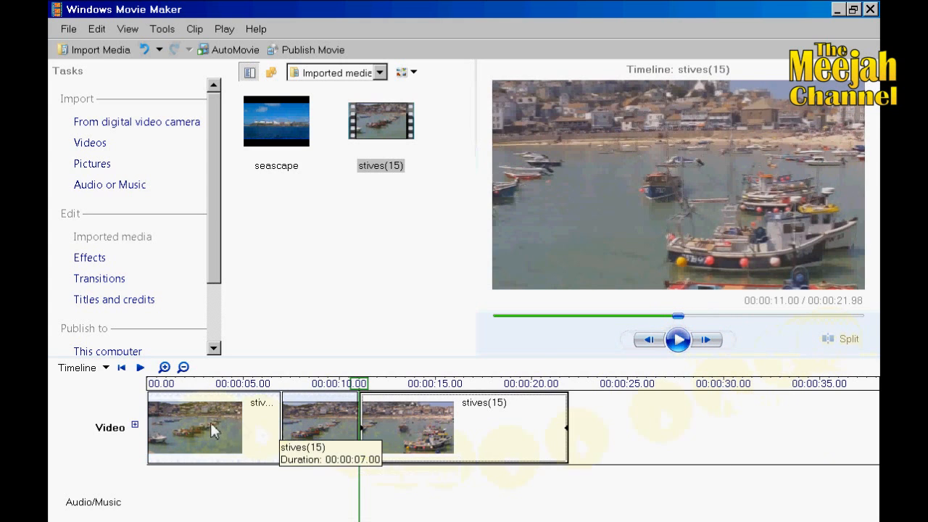
# Remove the middle stives(15) section between 7 and 11 seconds and play across the resulting join
pyautogui.click(324, 428)
pyautogui.rightClick(324, 427)
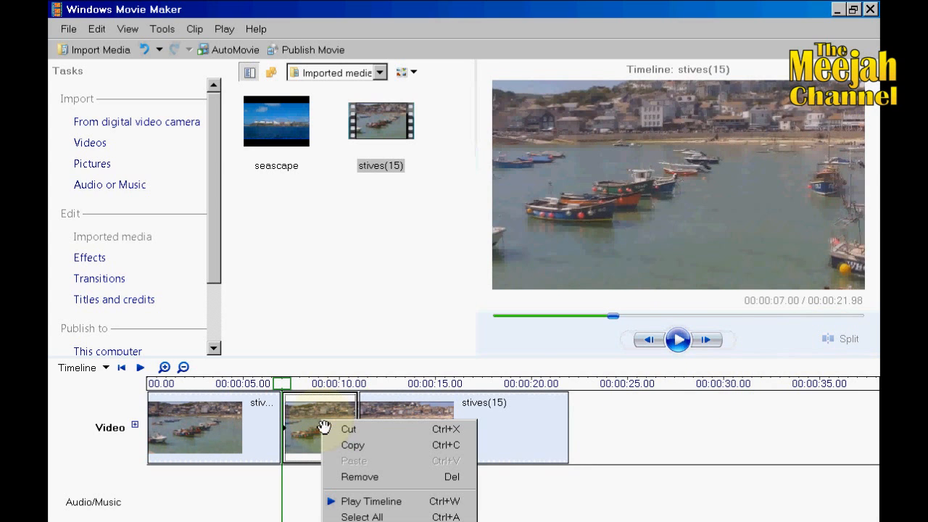
pyautogui.click(362, 478)
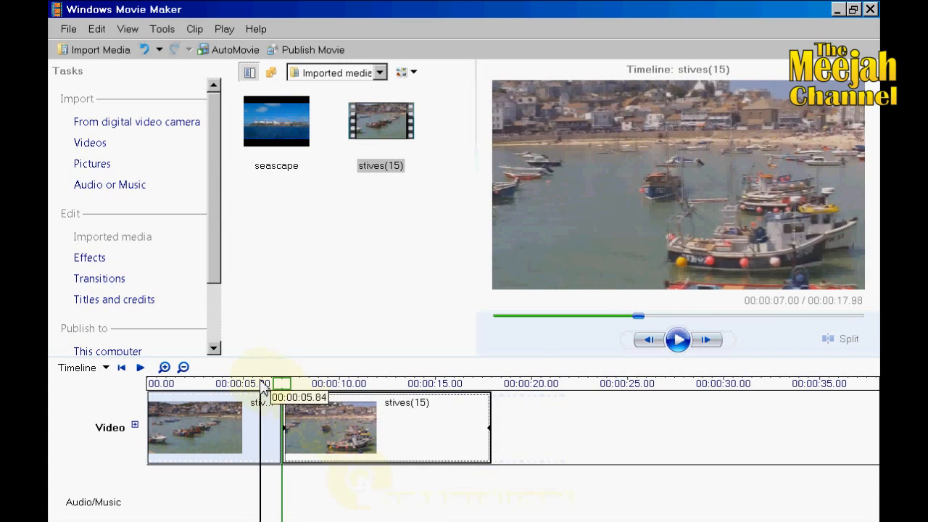
pyautogui.click(262, 384)
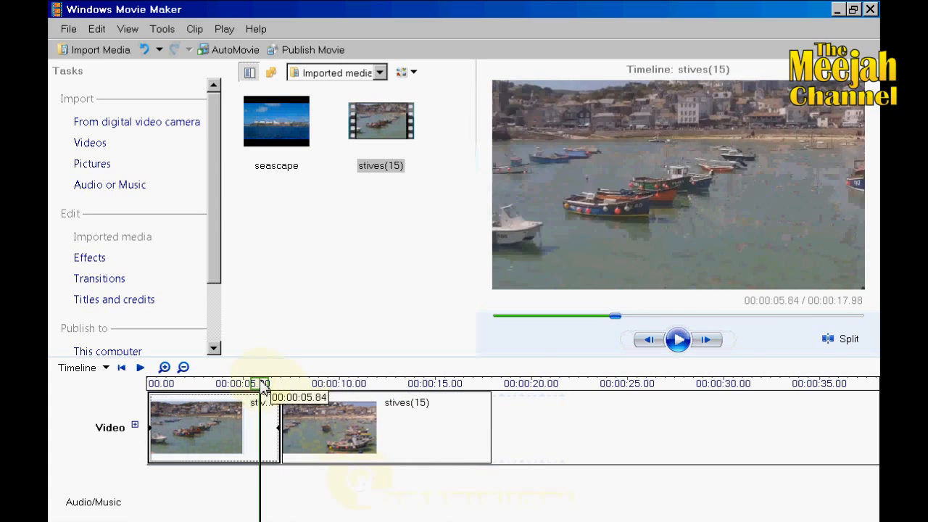
pyautogui.click(678, 340)
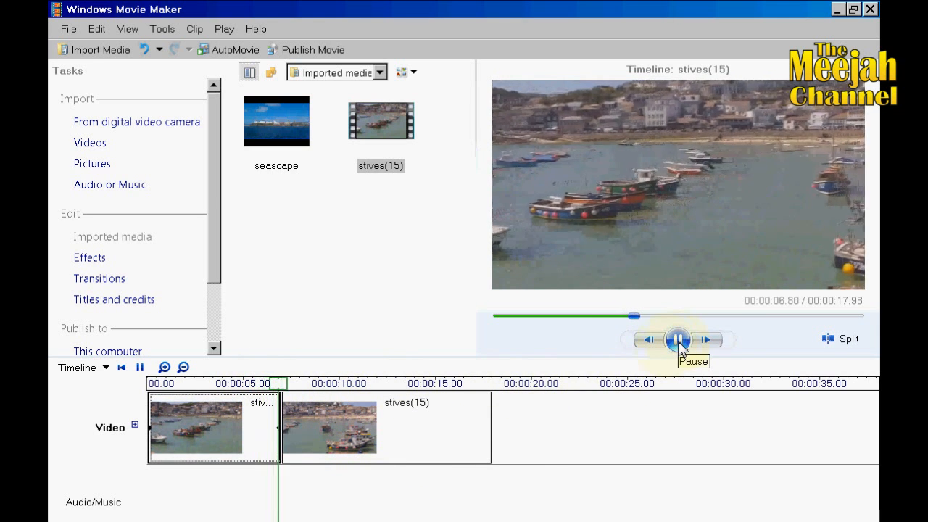
pyautogui.click(679, 341)
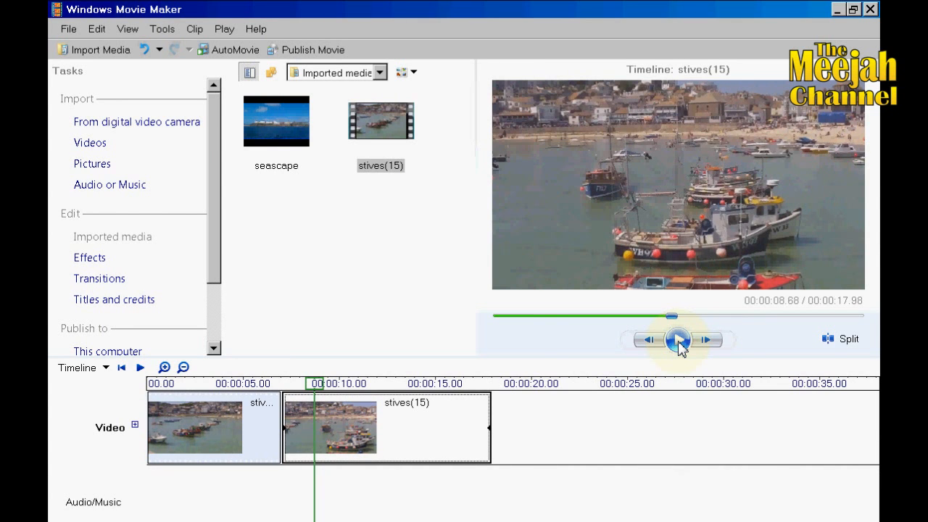
# Insert the seascape picture between the two stives(15) sections on the video track
pyautogui.click(285, 127)
pyautogui.moveTo(285, 127); pyautogui.dragTo(288, 444)
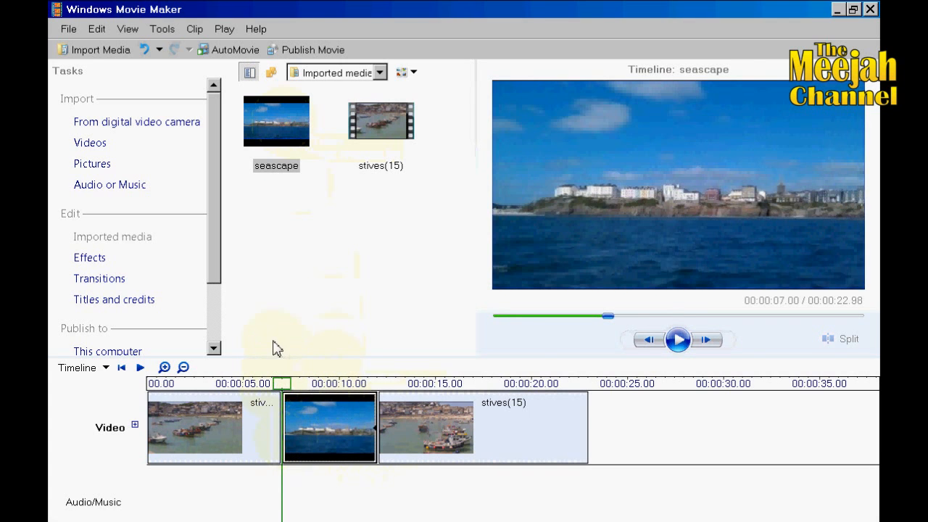
pyautogui.click(410, 428)
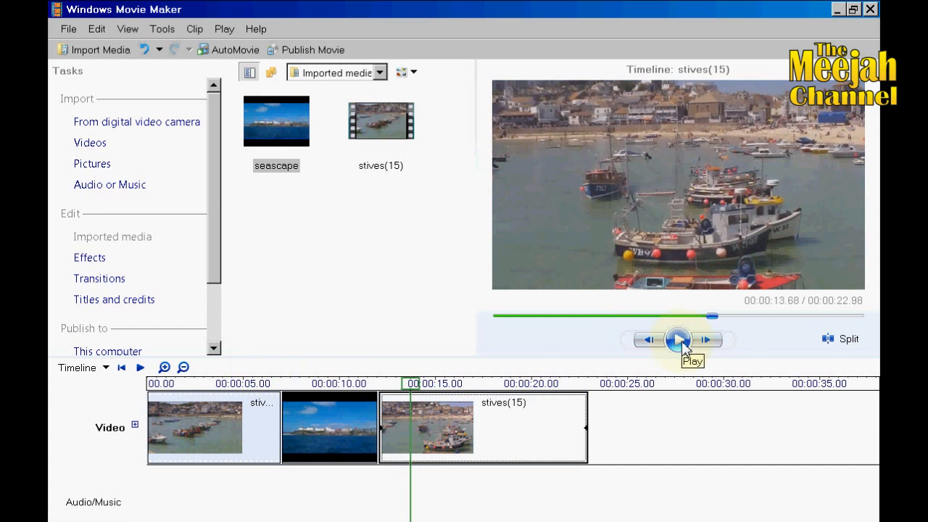
# Try a different clip order on the video track, then return seascape to between the two stives(15) sections
pyautogui.click(333, 429)
pyautogui.moveTo(601, 433); pyautogui.dragTo(613, 435)
pyautogui.moveTo(239, 431); pyautogui.dragTo(477, 435)
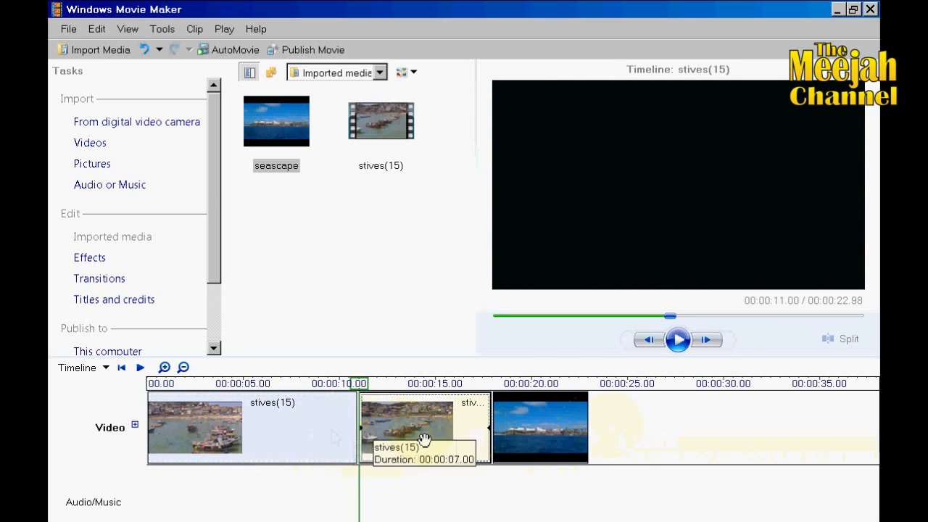
pyautogui.moveTo(543, 438); pyautogui.dragTo(242, 425)
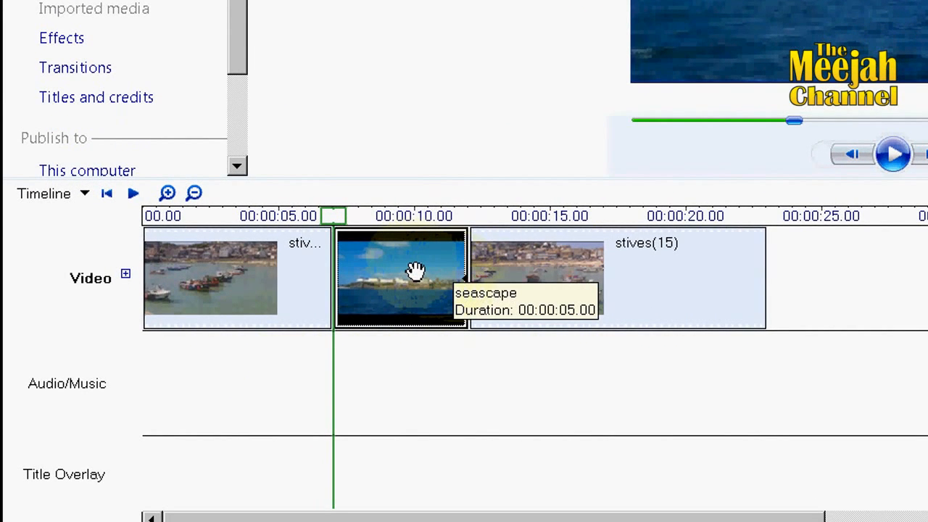
# Overlap the seascape picture with the first stives(15) section, starting it at about 3.76 seconds, and play the resulting transition
pyautogui.moveTo(414, 271); pyautogui.dragTo(325, 282)
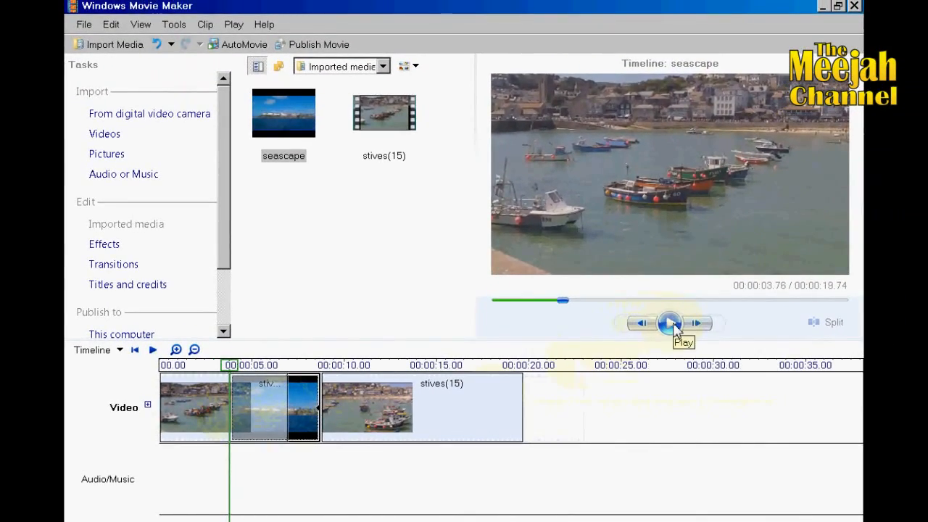
pyautogui.click(731, 280)
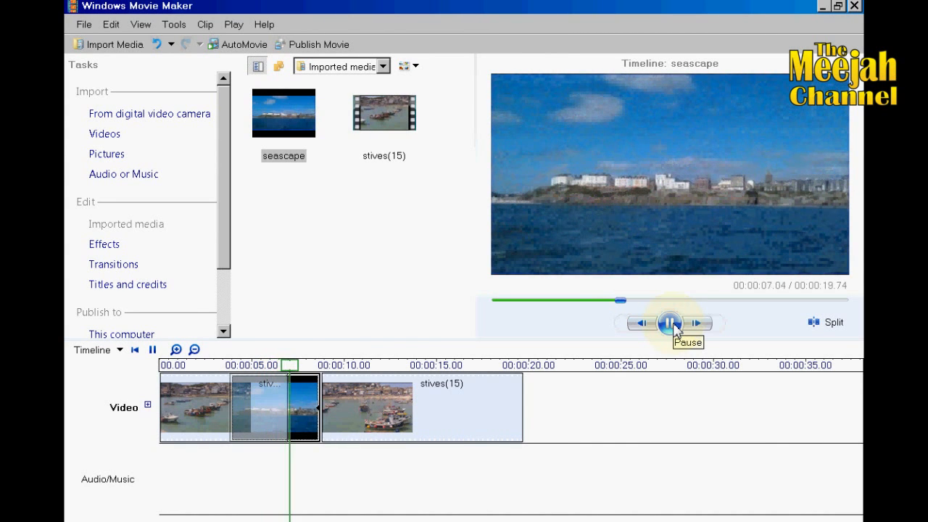
# Stop the transition preview and shorten the seascape picture at the end of the video track by trimming its end edge
pyautogui.click(670, 323)
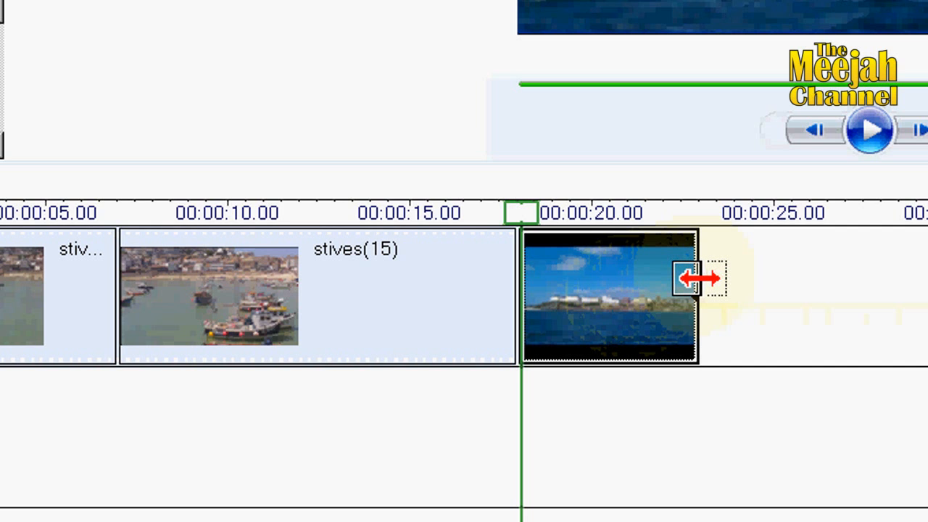
pyautogui.moveTo(699, 276); pyautogui.dragTo(538, 293)
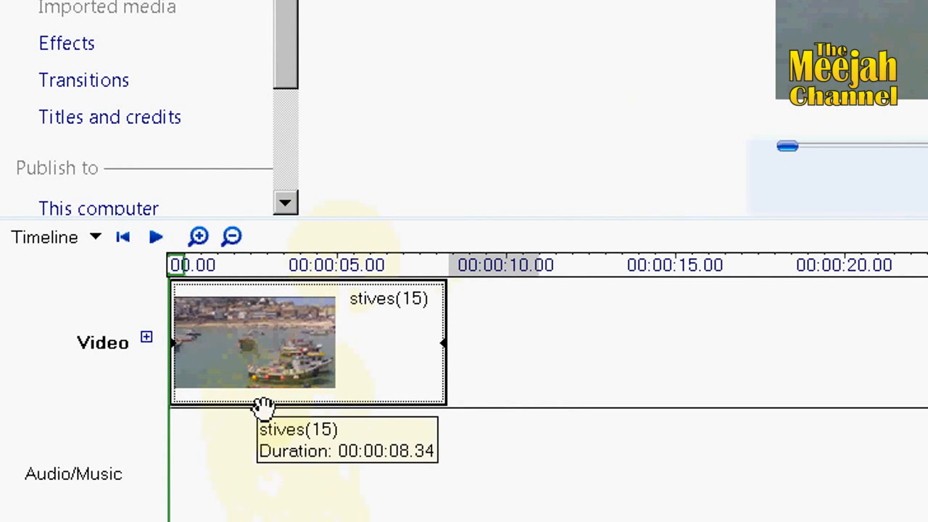
# Apply the Fade In effect to the stives(15) clip on the video track and preview its opening seconds
pyautogui.rightClick(266, 370)
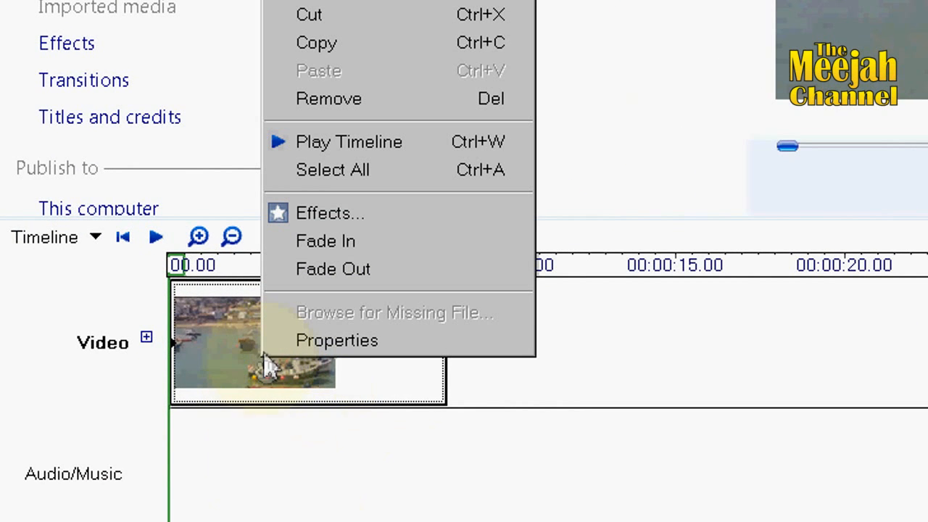
pyautogui.click(325, 270)
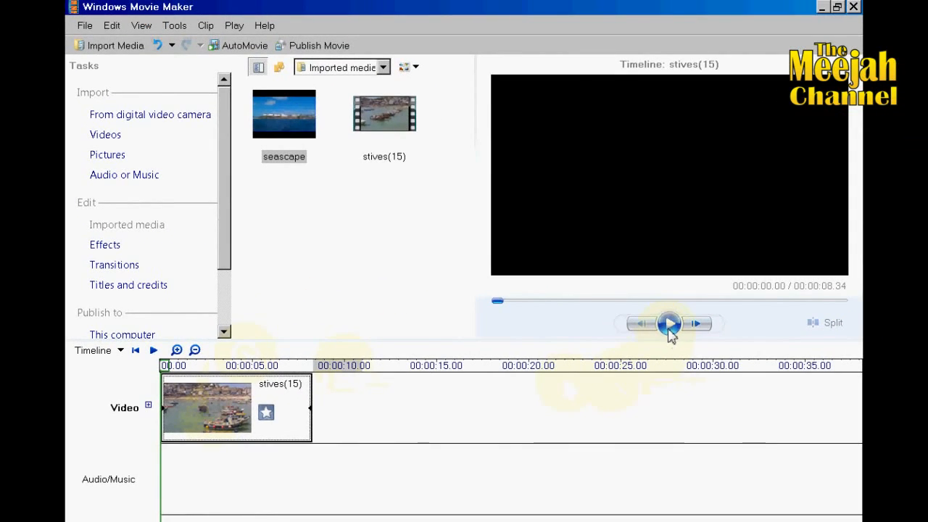
pyautogui.click(668, 324)
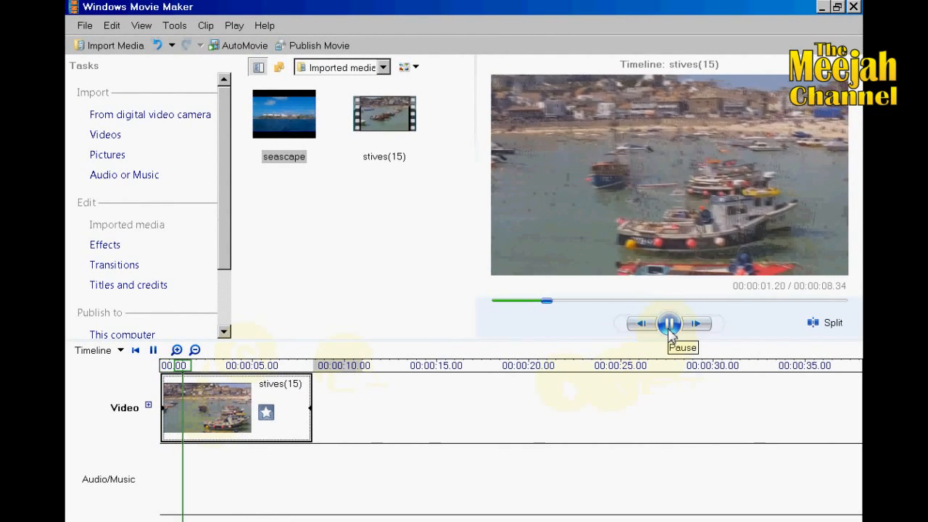
pyautogui.click(669, 324)
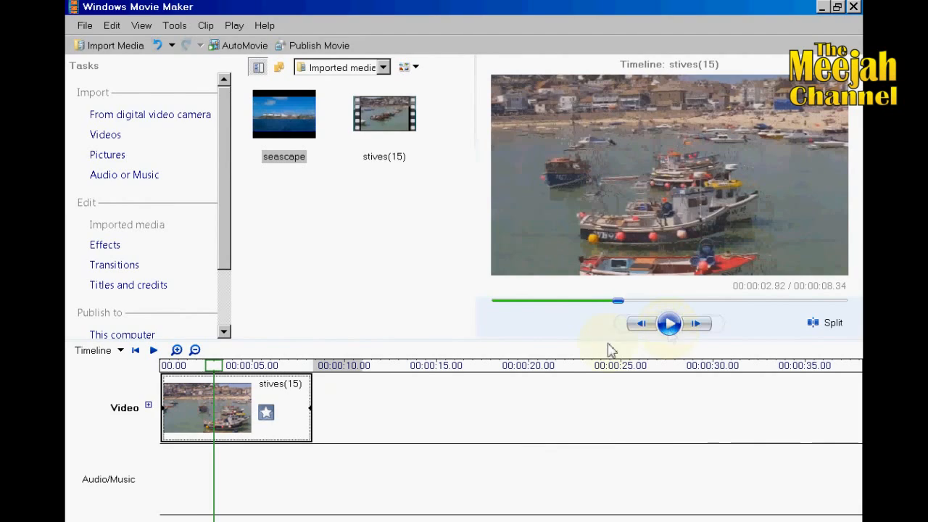
# Add the Fade Out effect to the stives(15) clip and play its ending from about 5.64 seconds
pyautogui.rightClick(292, 402)
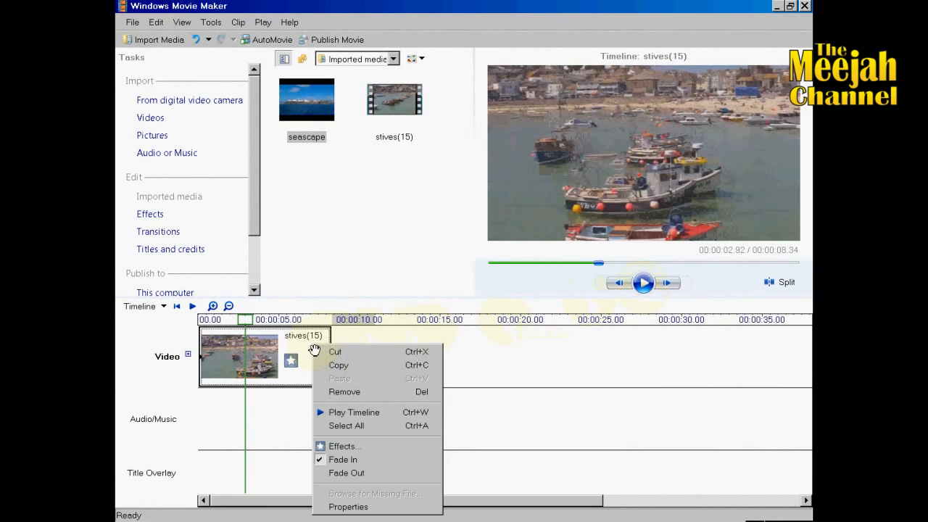
pyautogui.click(338, 473)
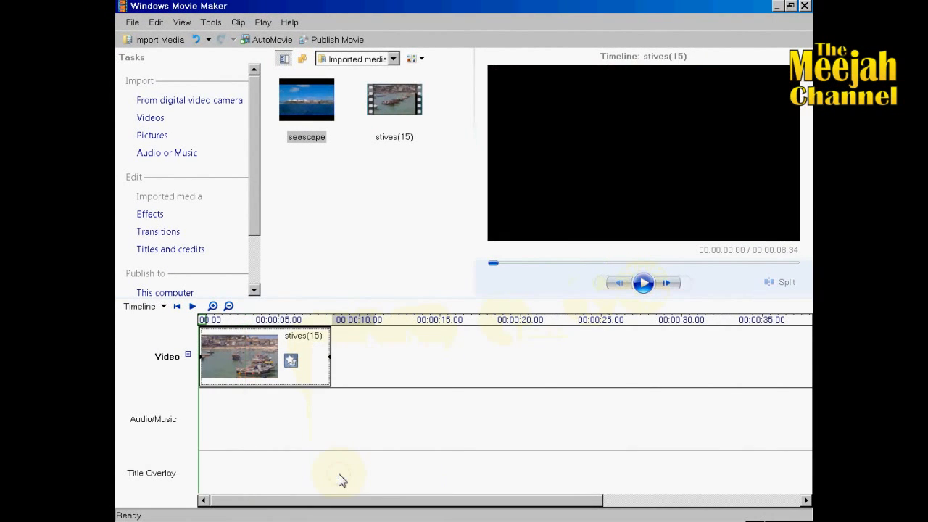
pyautogui.click(292, 324)
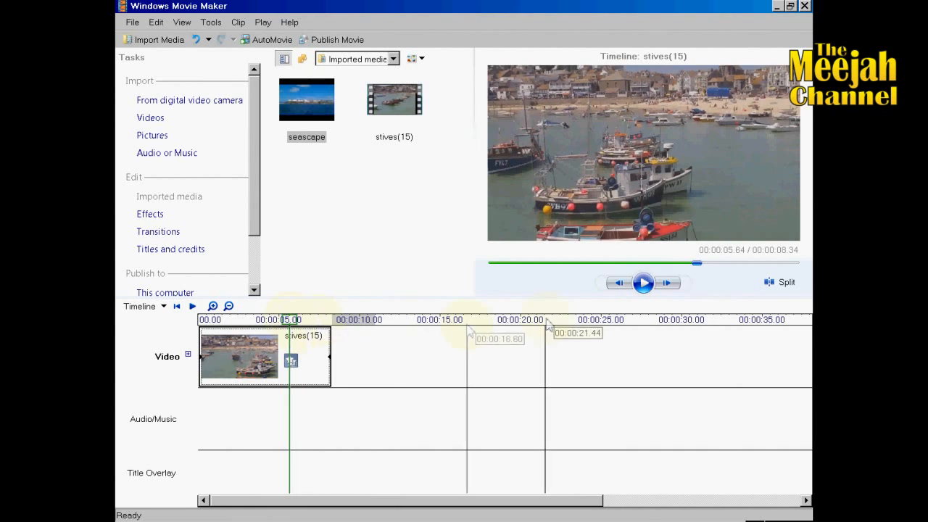
pyautogui.click(644, 285)
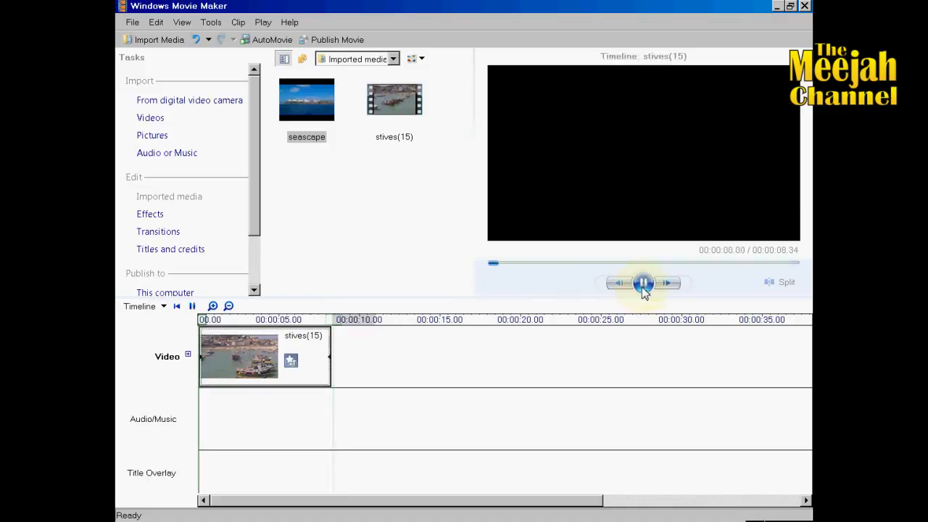